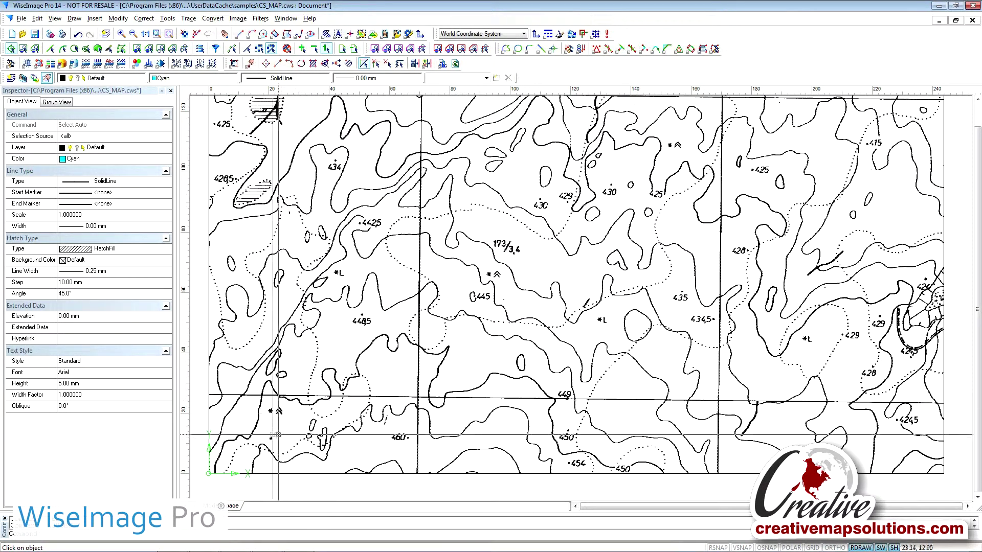
scroll(279, 421, "up", 3)
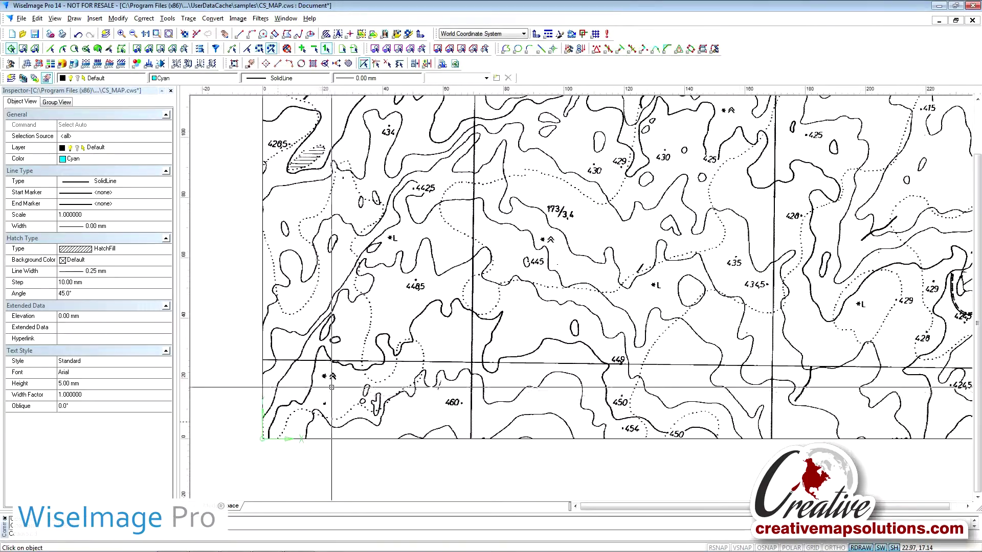
scroll(319, 397, "up", 2)
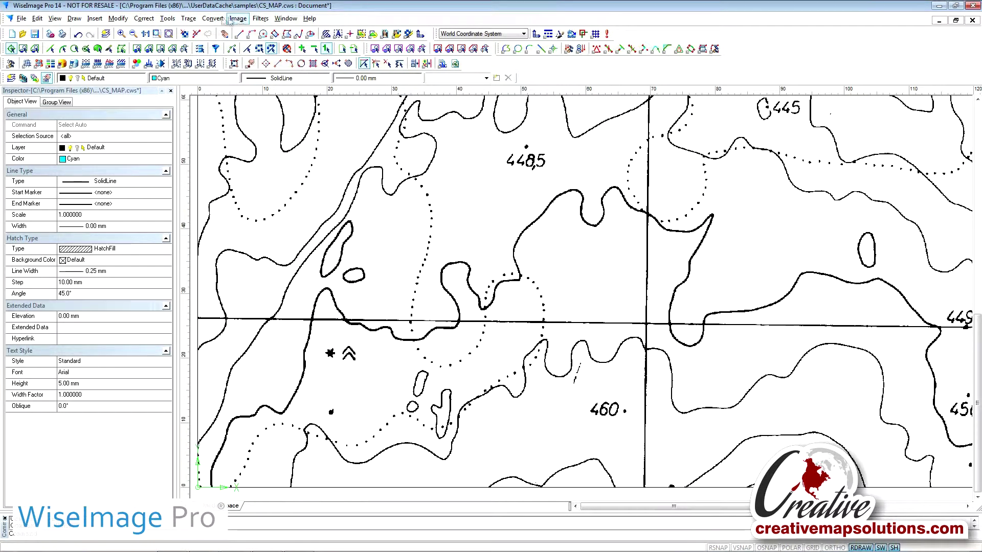
Step: Open the Convert menu of raster-to-vector conversion commands
left_click(215, 19)
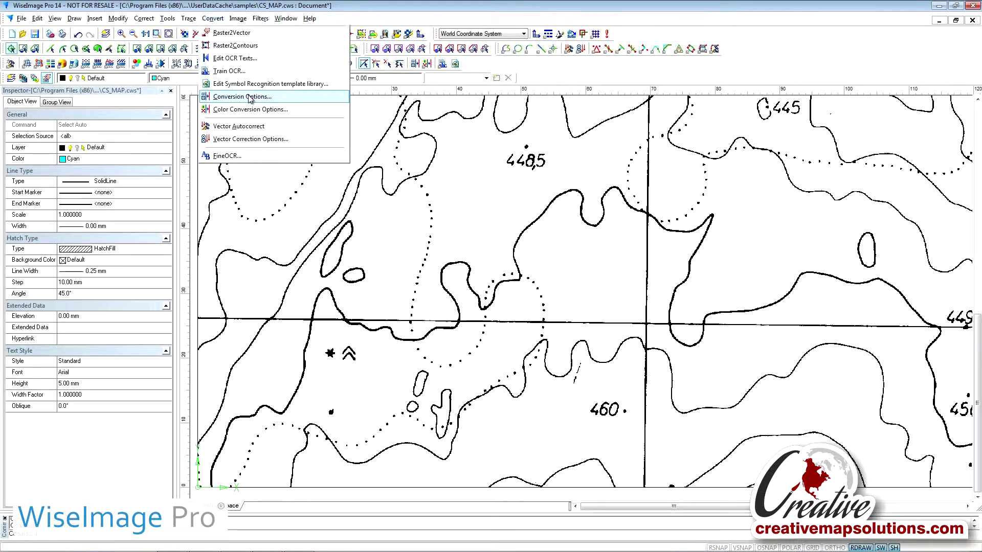
Step: Set conversion Max Width to 0.32 by sampling the thick contour, then accept the options
left_click(240, 98)
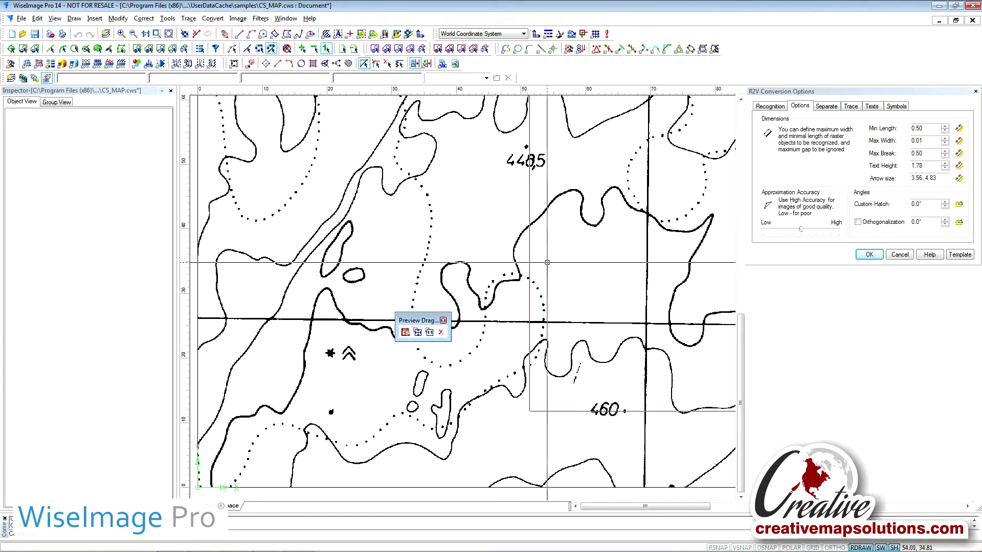
scroll(605, 251, "down", 2)
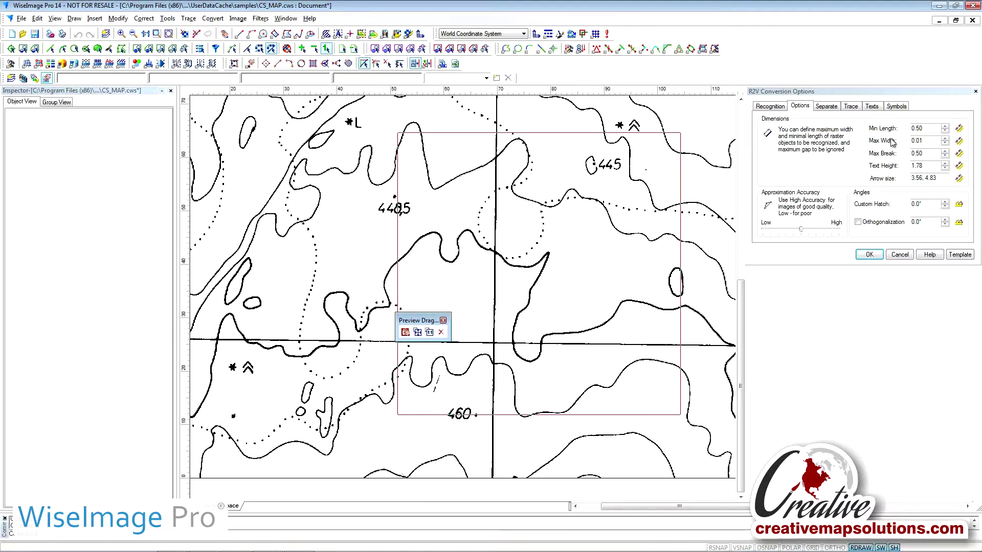
left_click(959, 141)
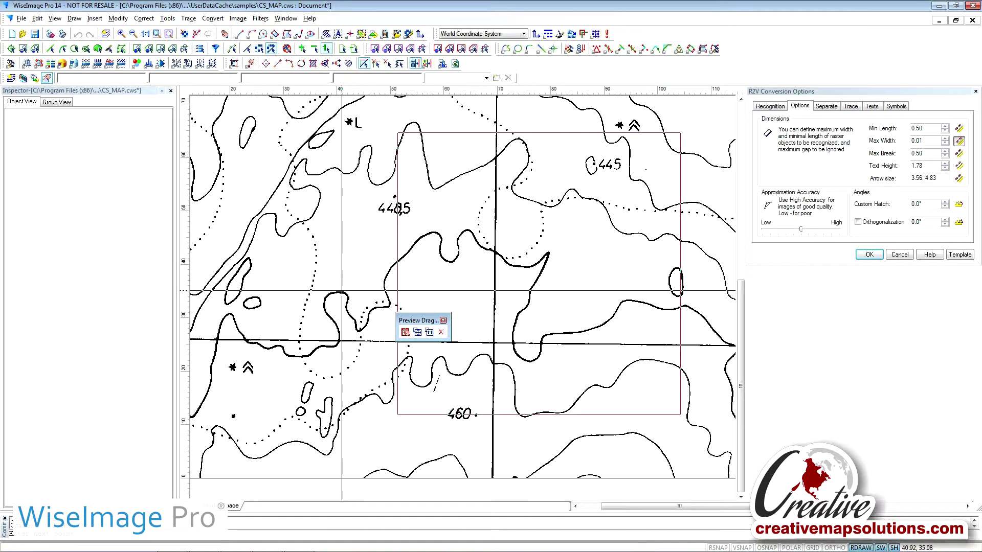
left_click(342, 292)
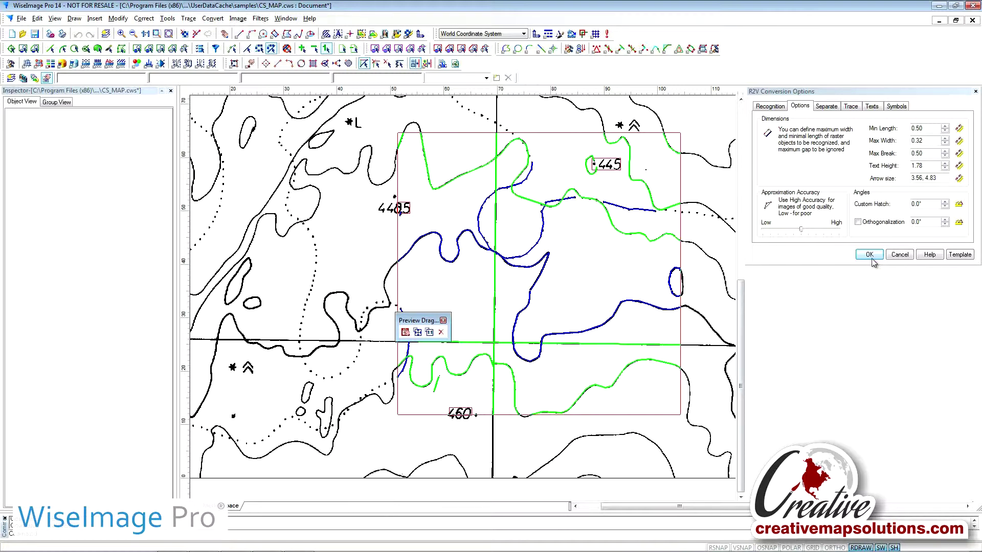
left_click(869, 255)
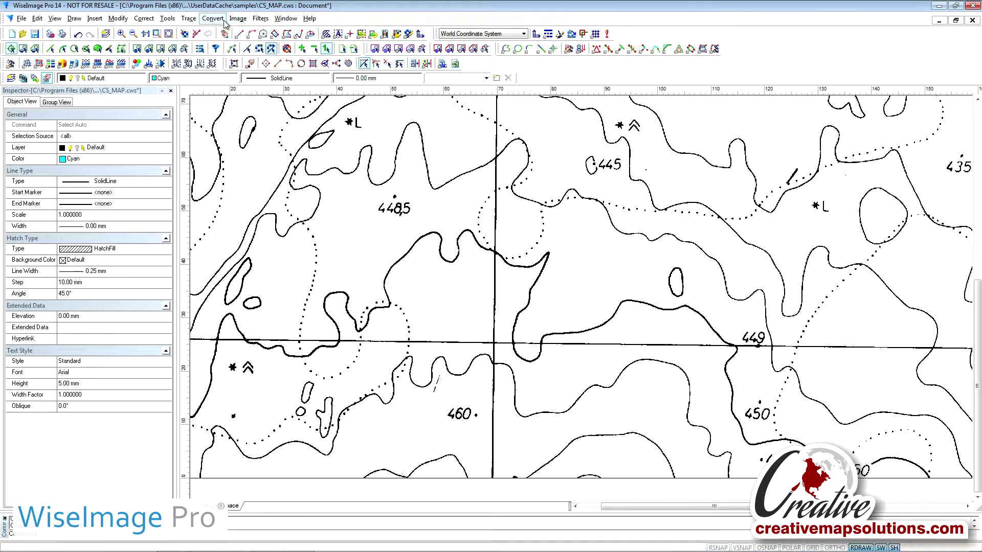
Step: Start a Line Following polyline trace on the thick index contour
left_click(189, 18)
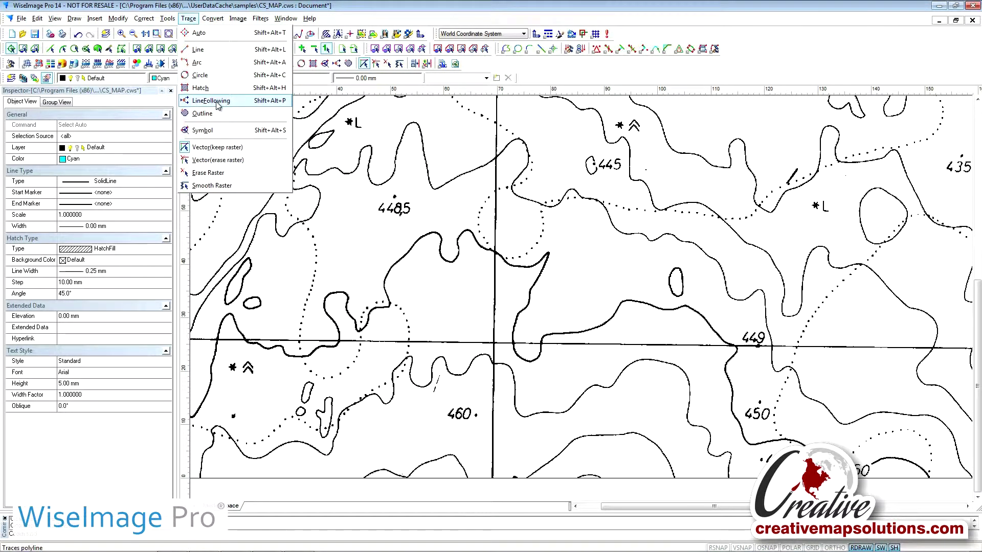
left_click(208, 101)
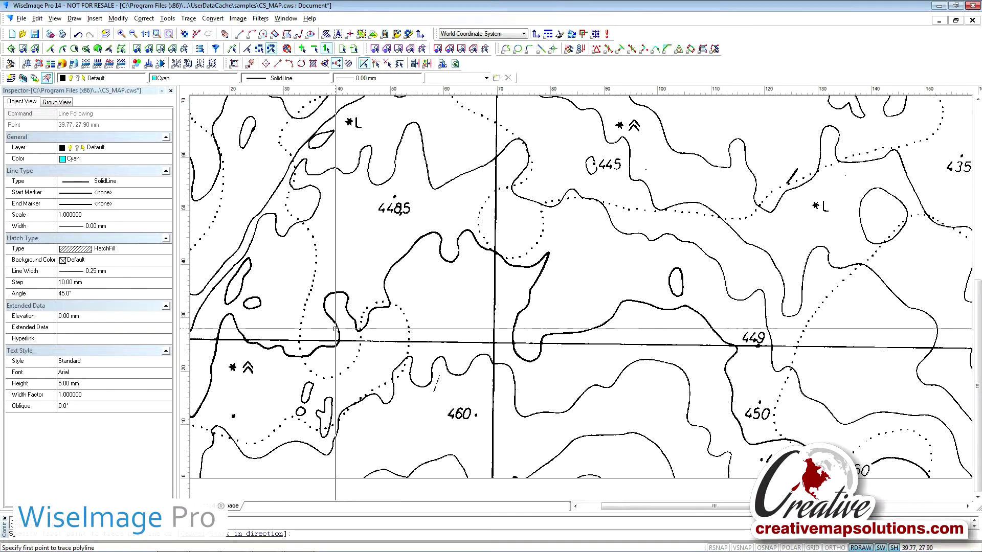
scroll(335, 329, "up", 1)
scroll(335, 329, "up", 1)
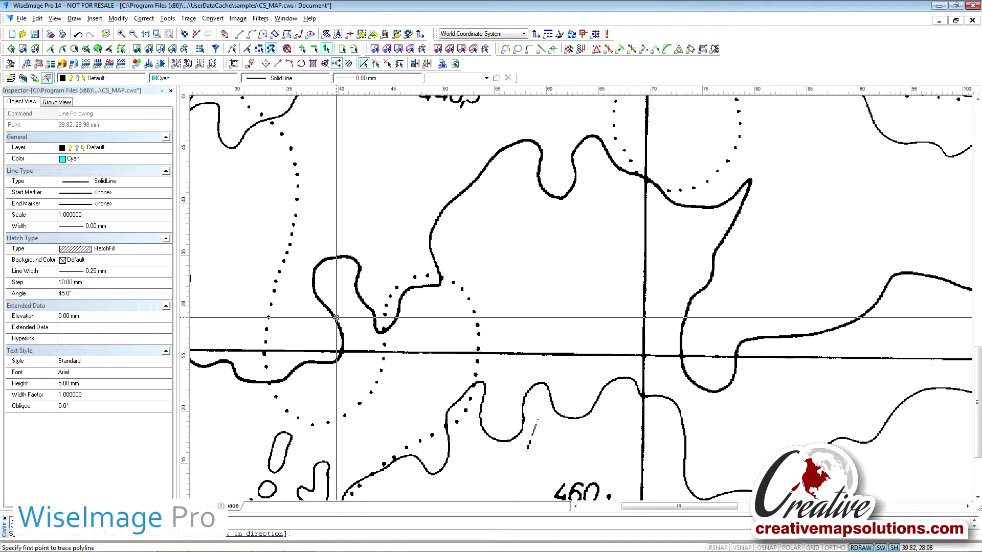
left_click(339, 328)
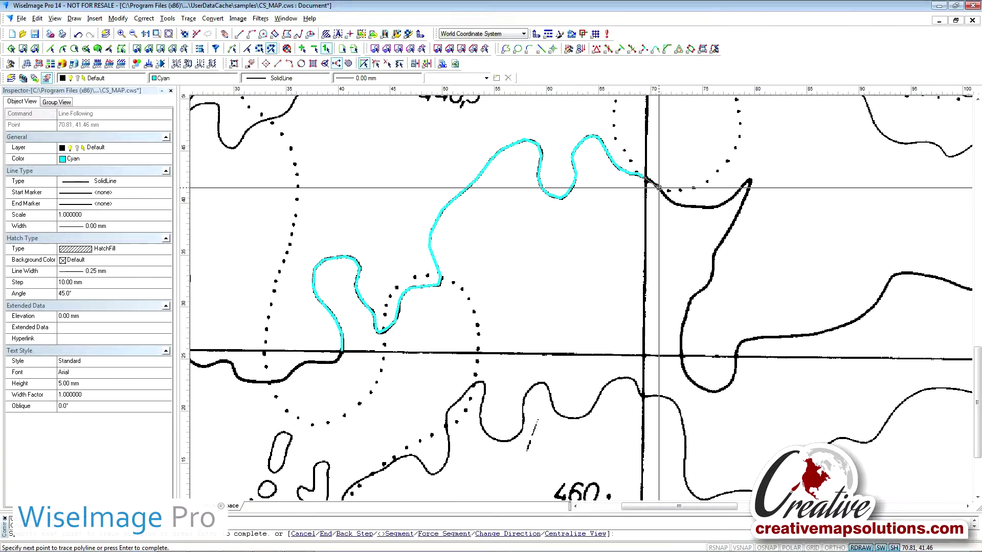
Step: Trace the contour east past 449, forcing a segment across the 450 gap, to the bottom edge
left_click(680, 355)
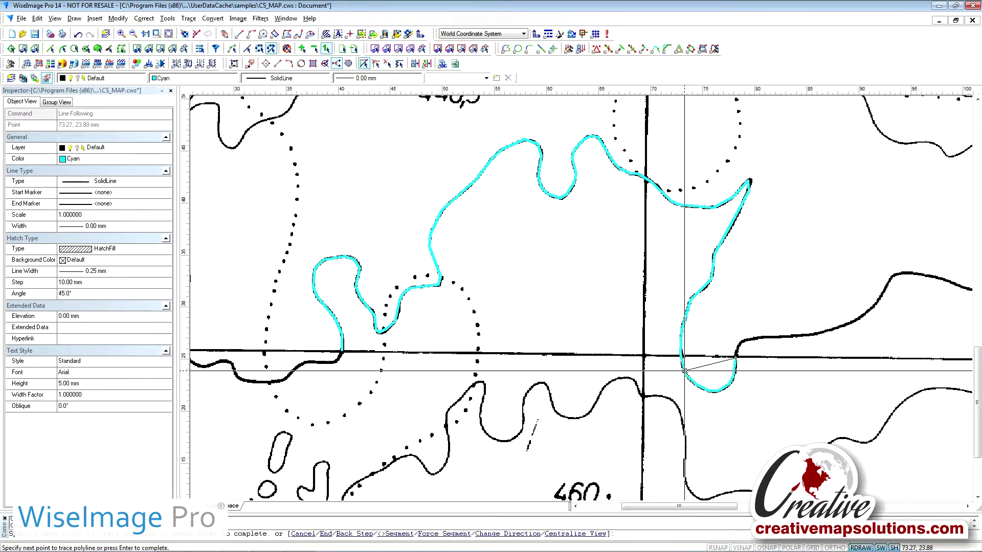
left_click(738, 342)
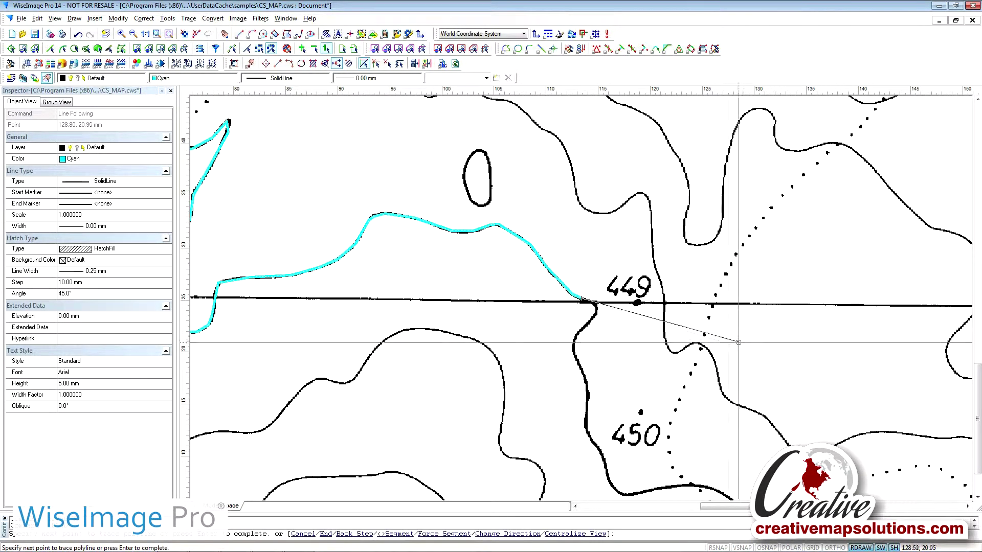
left_click(596, 313)
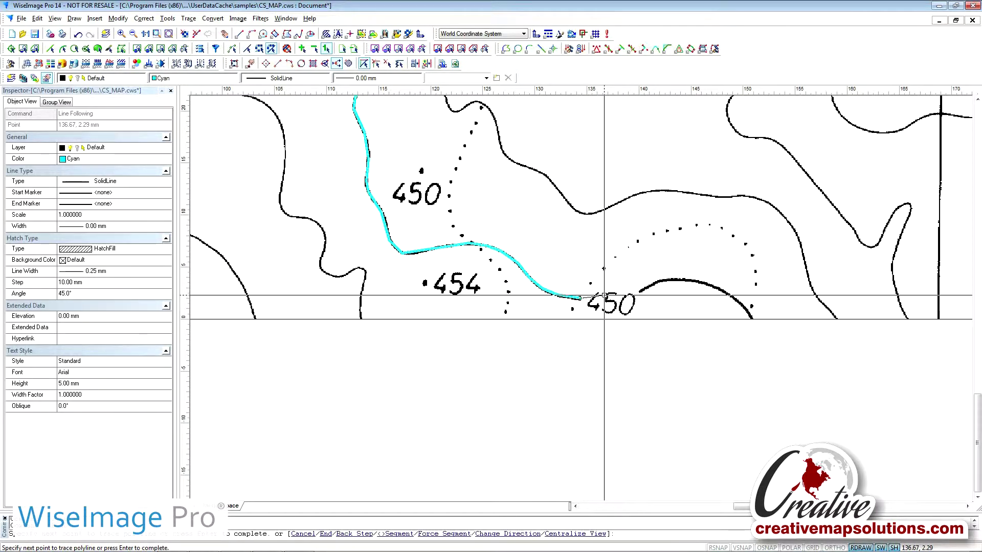
left_click(448, 537)
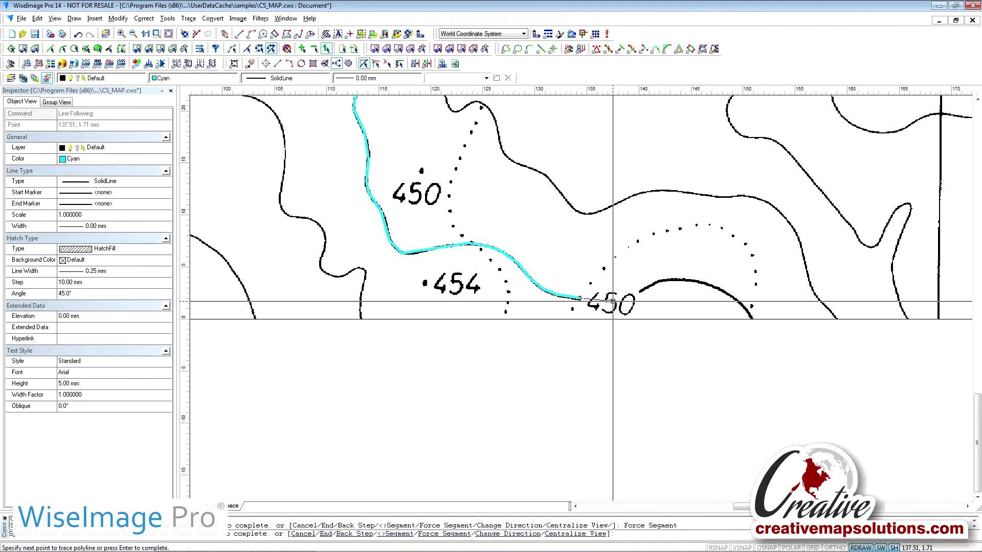
left_click(645, 289)
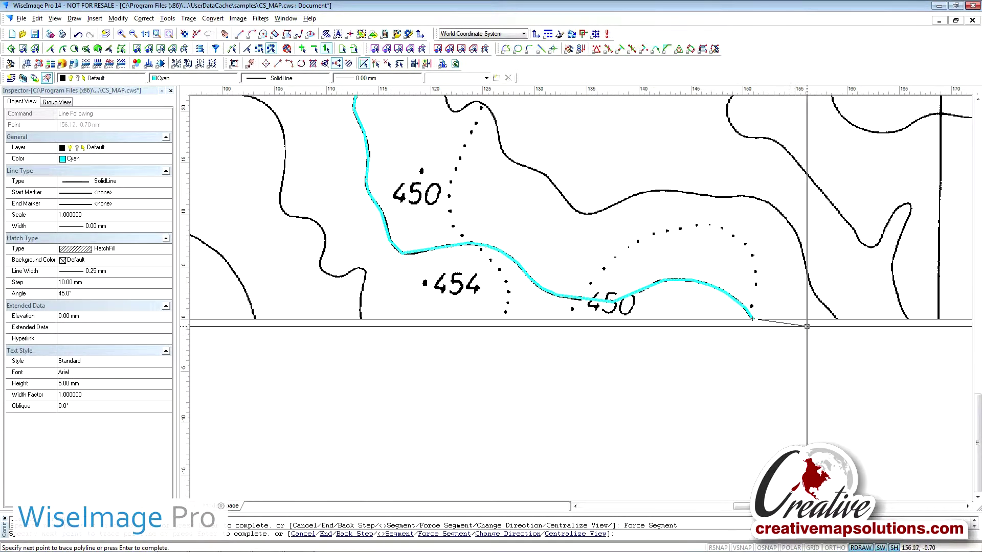
Step: Reverse the trace direction and extend the contour west over the peak to the lower-left corner
right_click(728, 350)
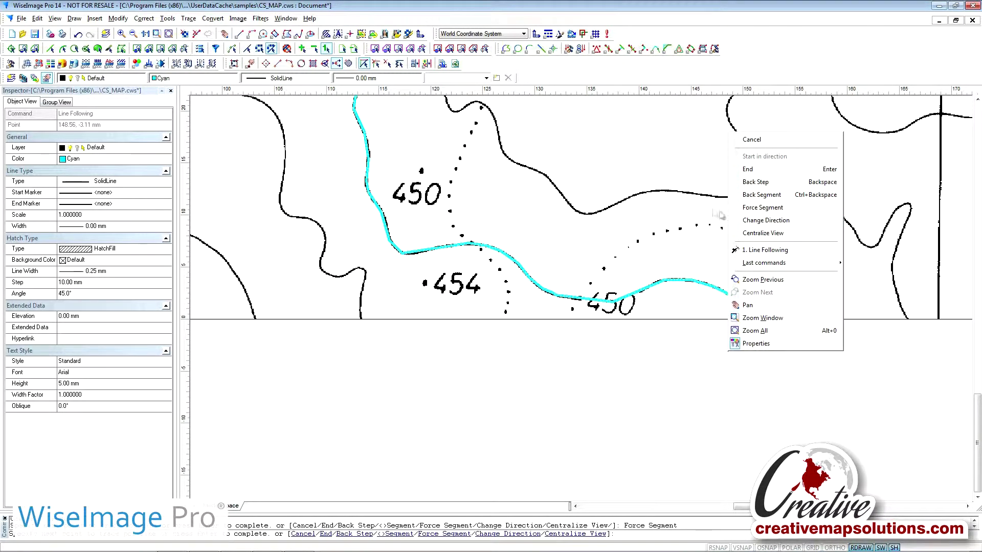
left_click(774, 223)
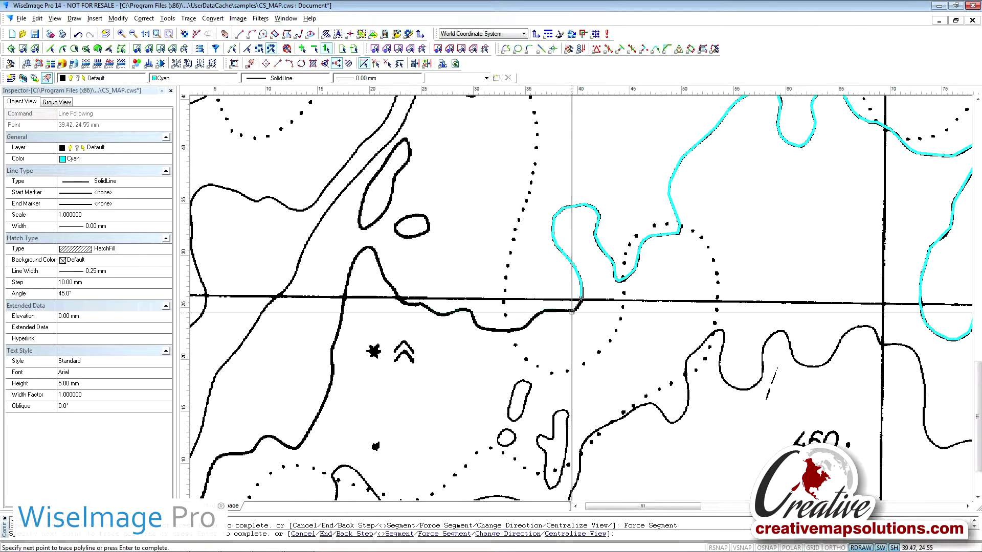
left_click(363, 295)
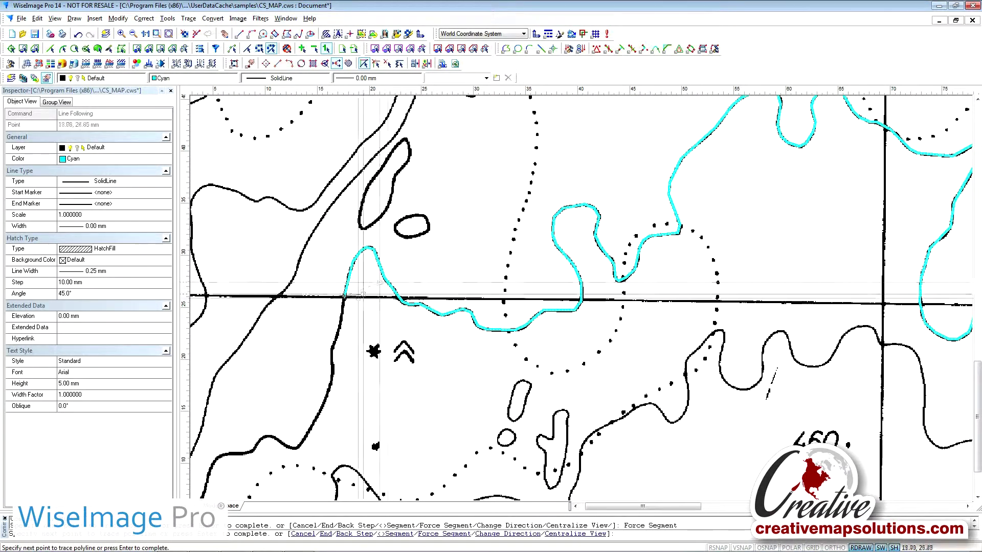
left_click(362, 292)
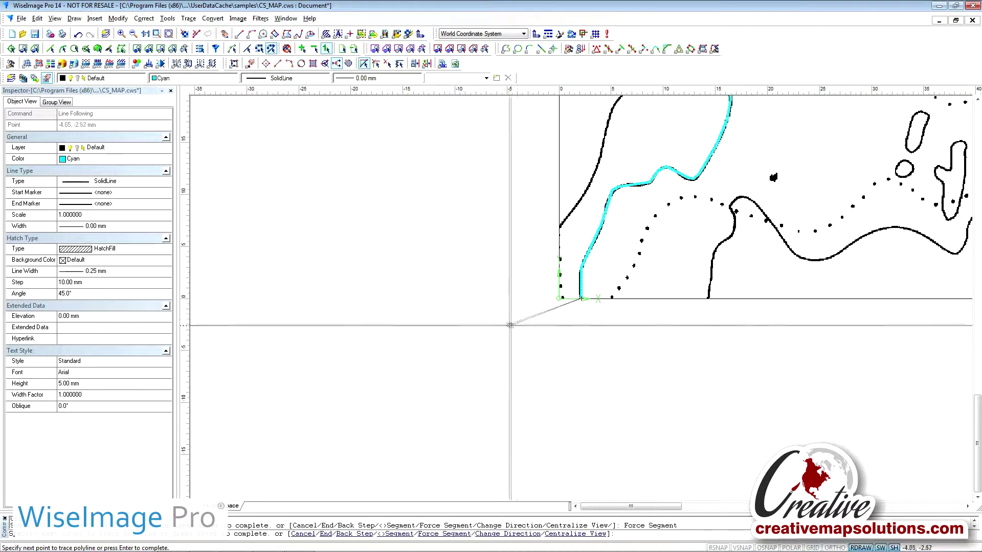
right_click(578, 322)
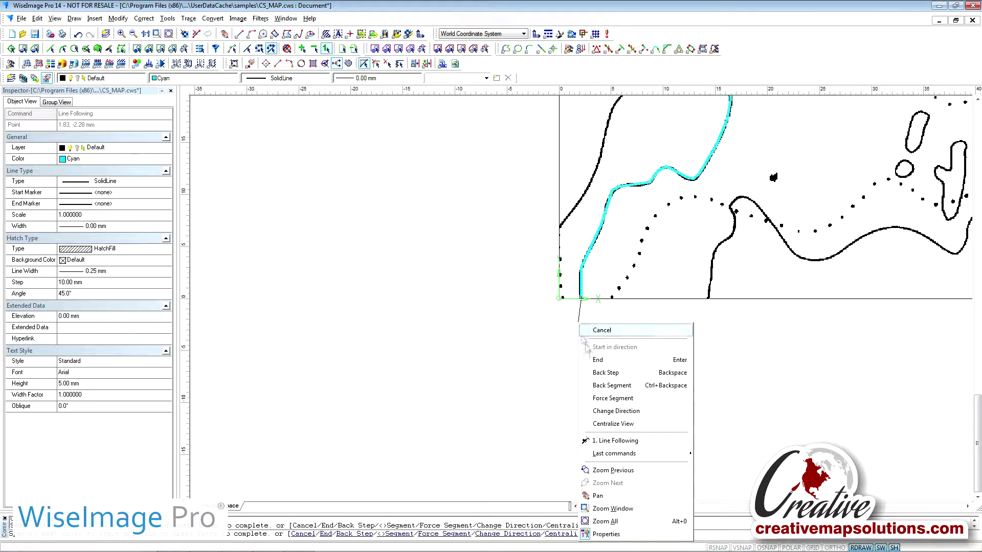
Step: End the trace, use Zoom All to show the whole map, and complete the polyline
left_click(617, 362)
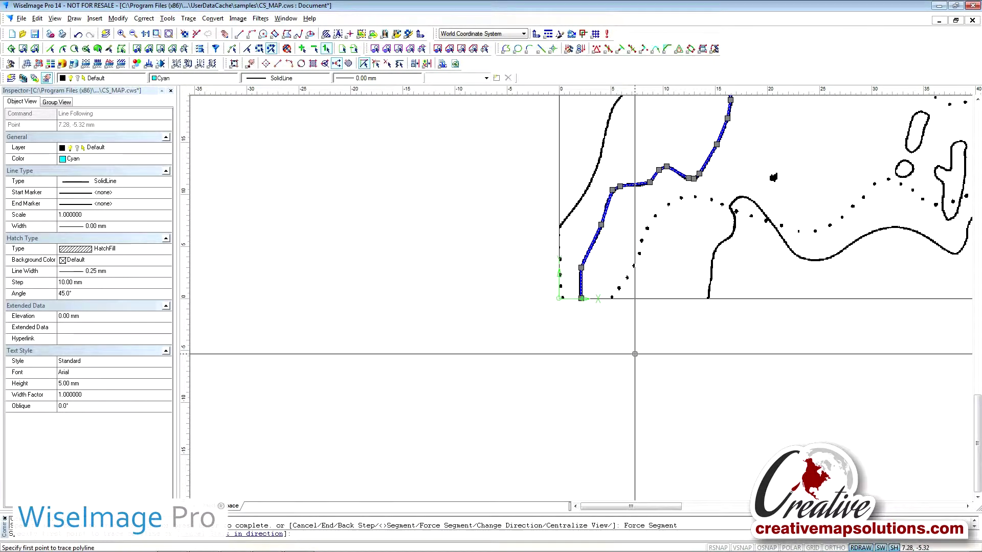
right_click(634, 353)
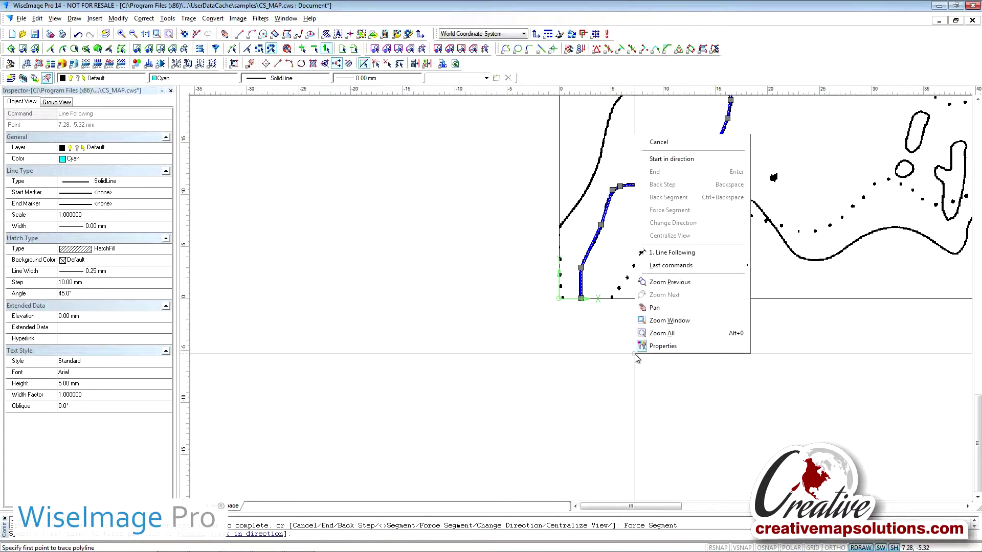
left_click(661, 343)
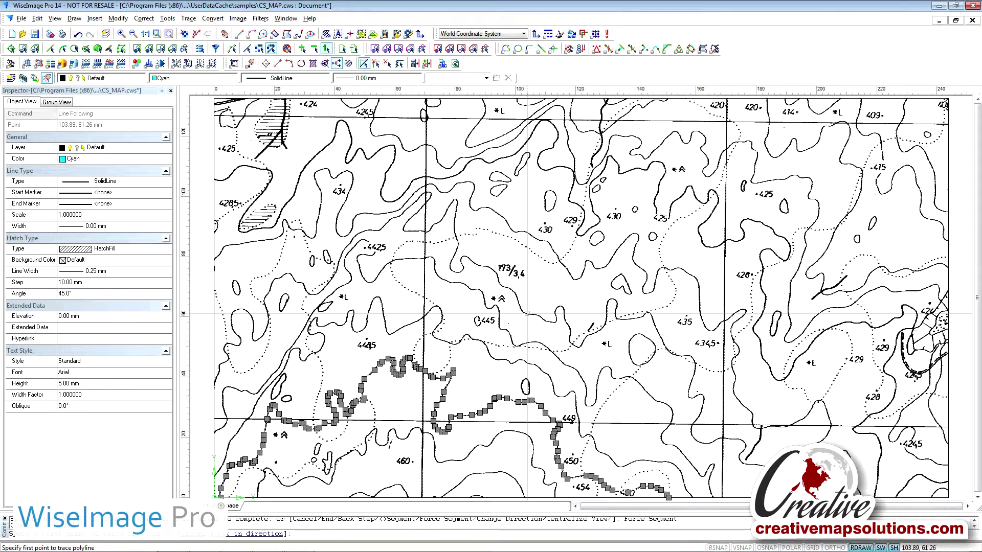
key("Return")
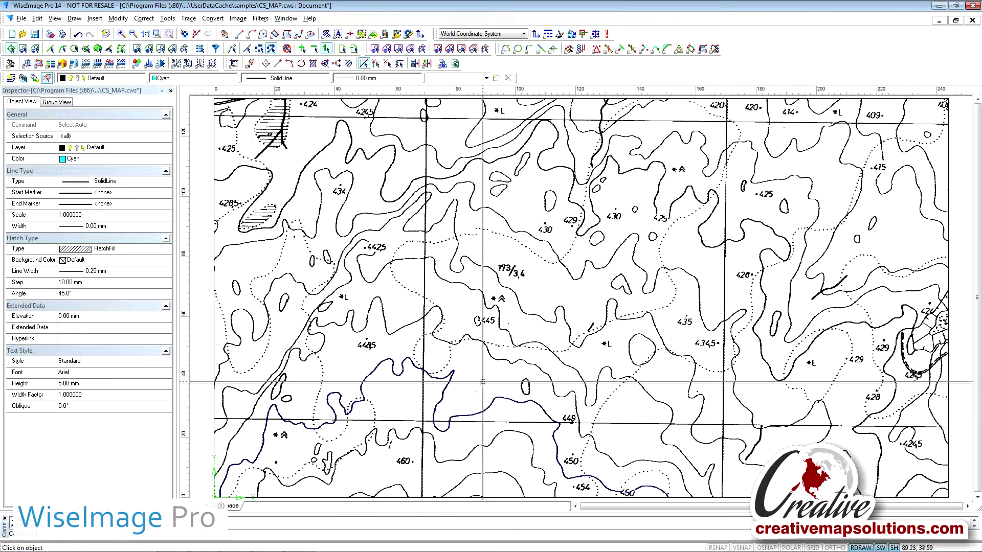